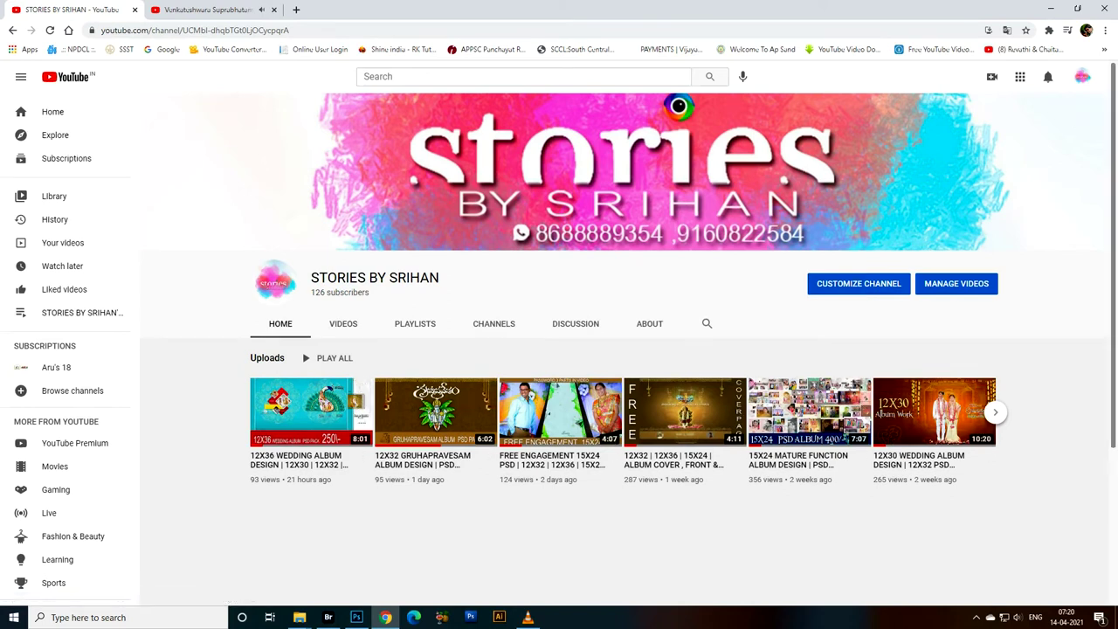
- Browse the channel's uploaded videos on YouTube, then bring Photoshop to the front
left_click(995, 412)
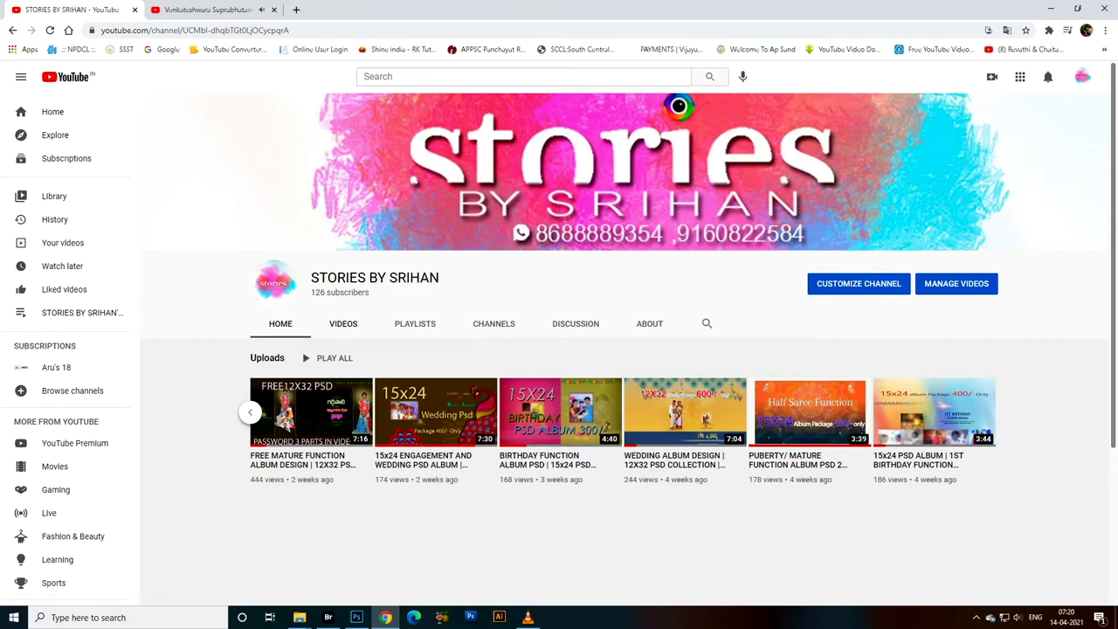
left_click(343, 323)
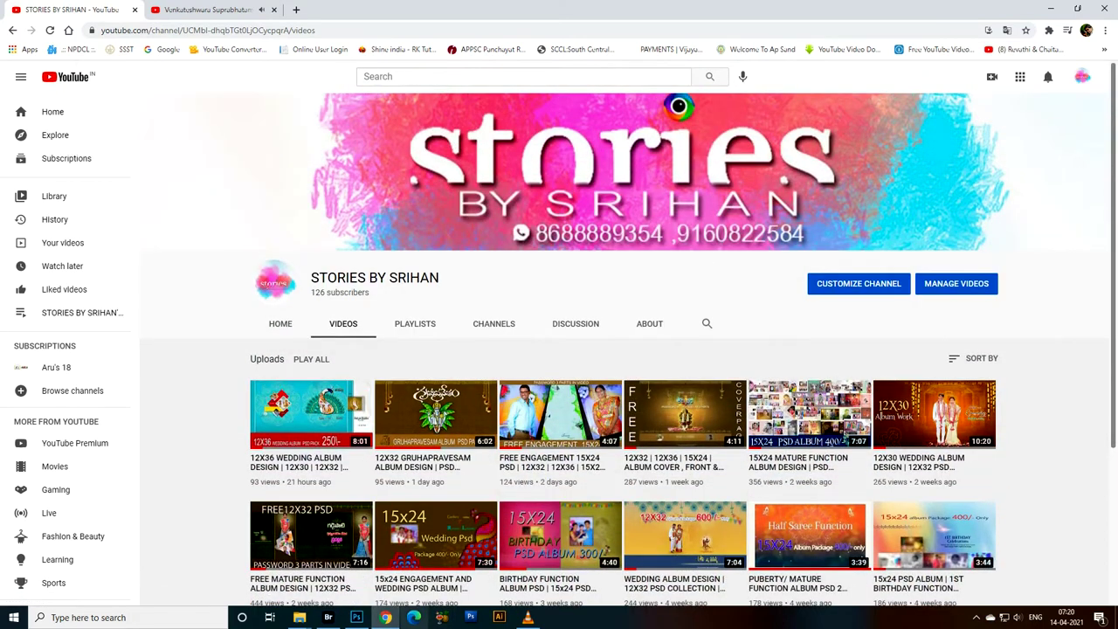
left_click(356, 616)
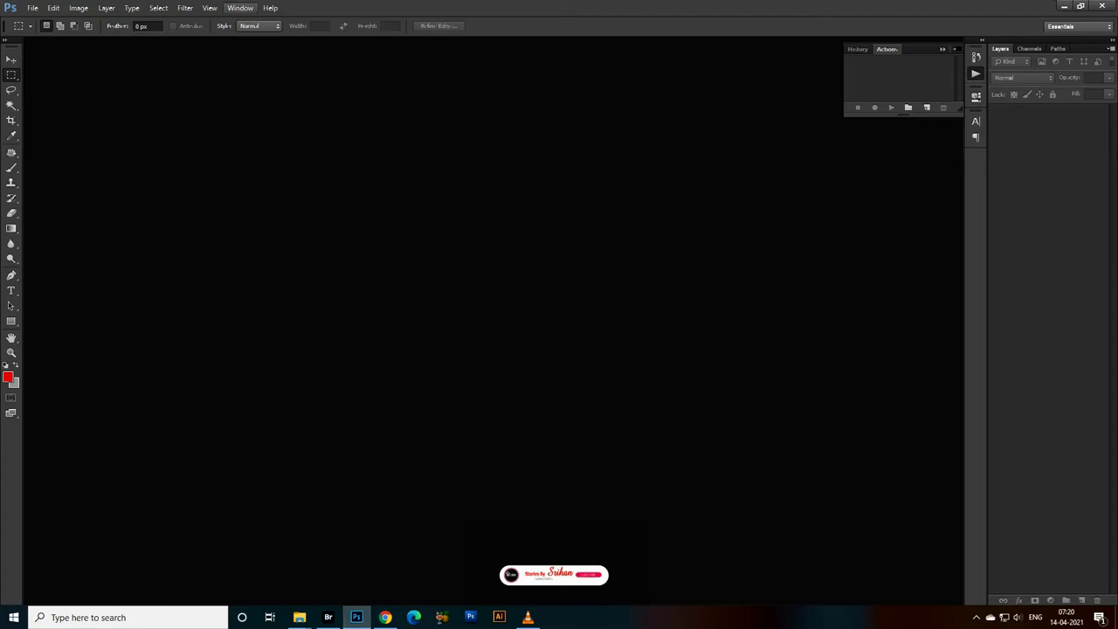
- Show the Actions panel via Window > Actions and open its flyout menu with Load Actions
left_click(240, 8)
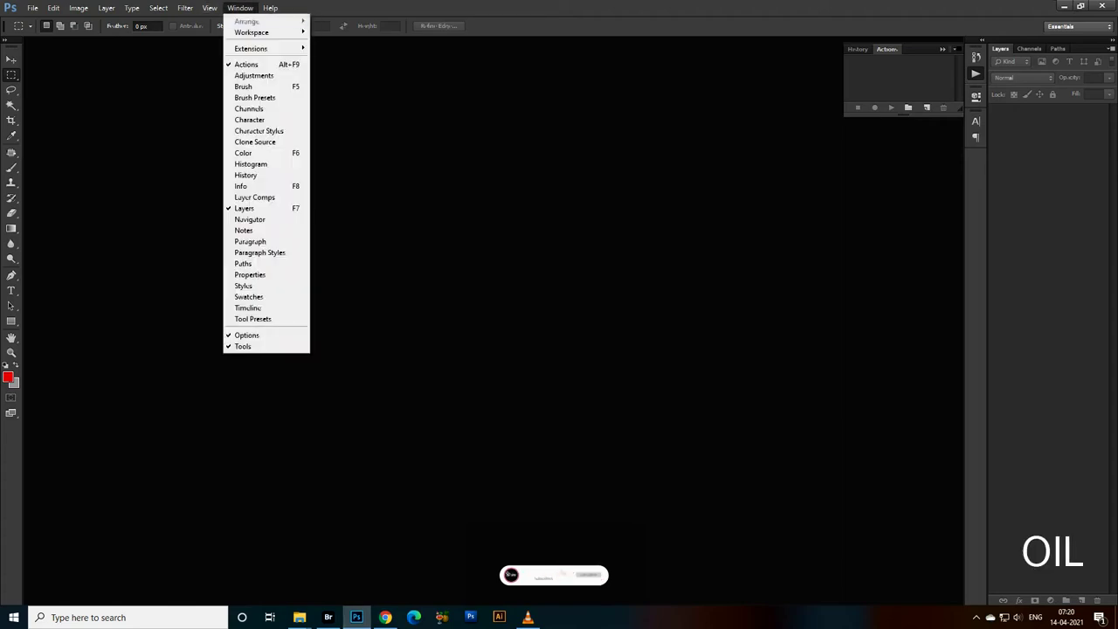
left_click(246, 64)
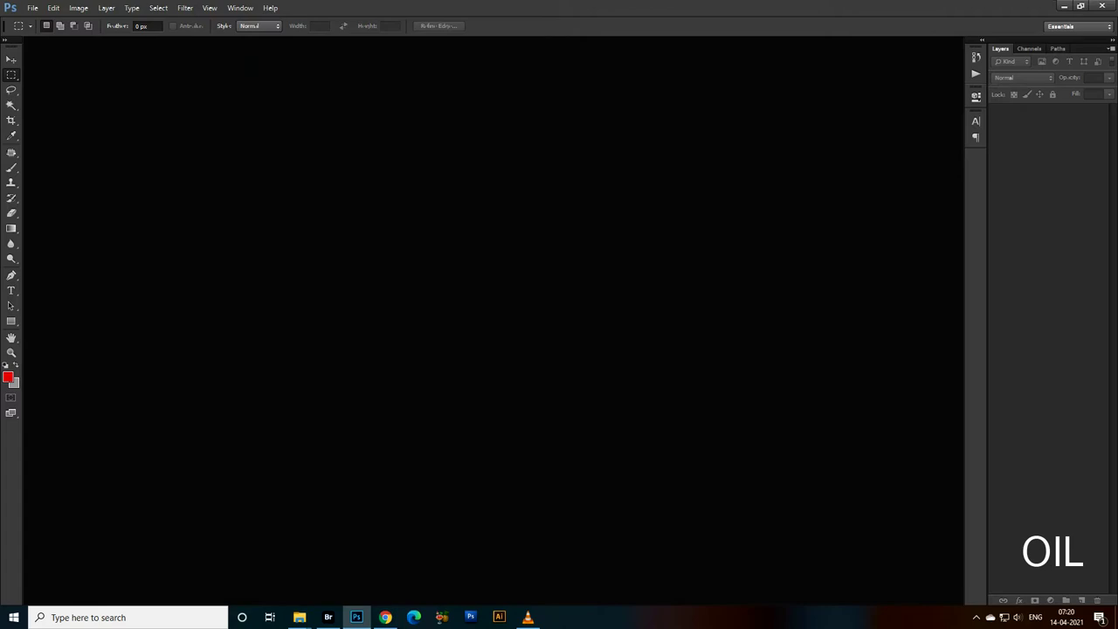
left_click(240, 7)
left_click(246, 64)
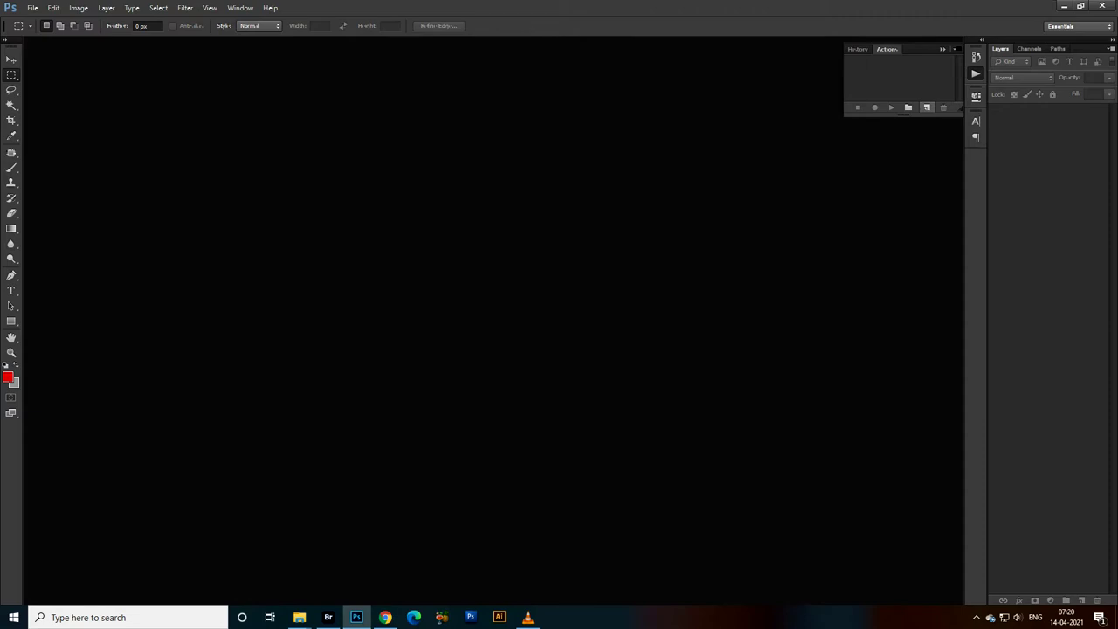
key("alt+F9")
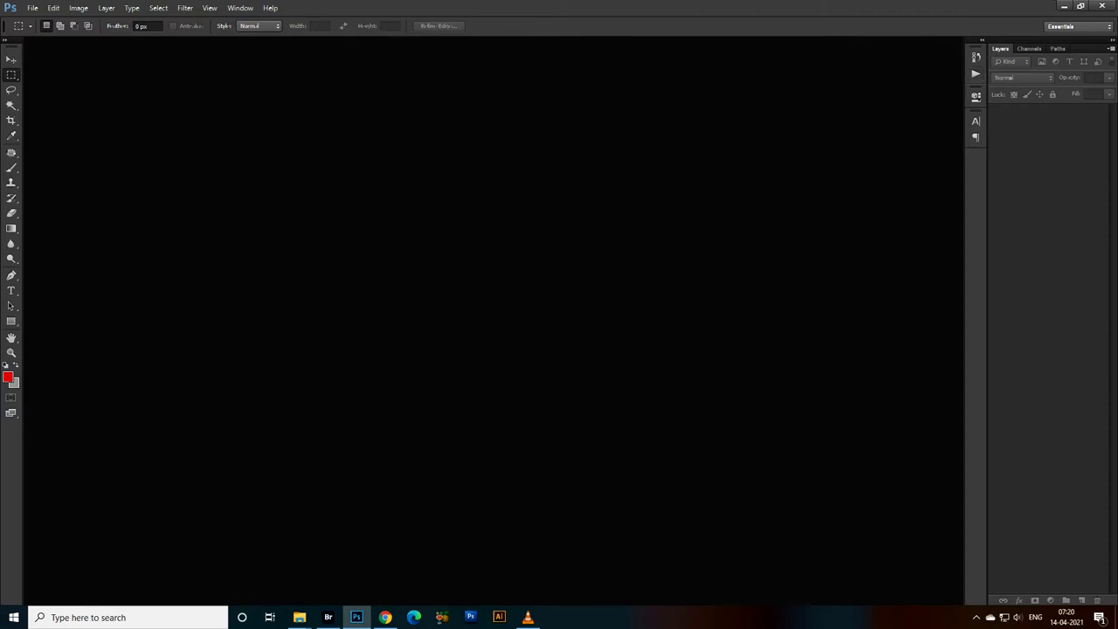
left_click(240, 7)
left_click(249, 63)
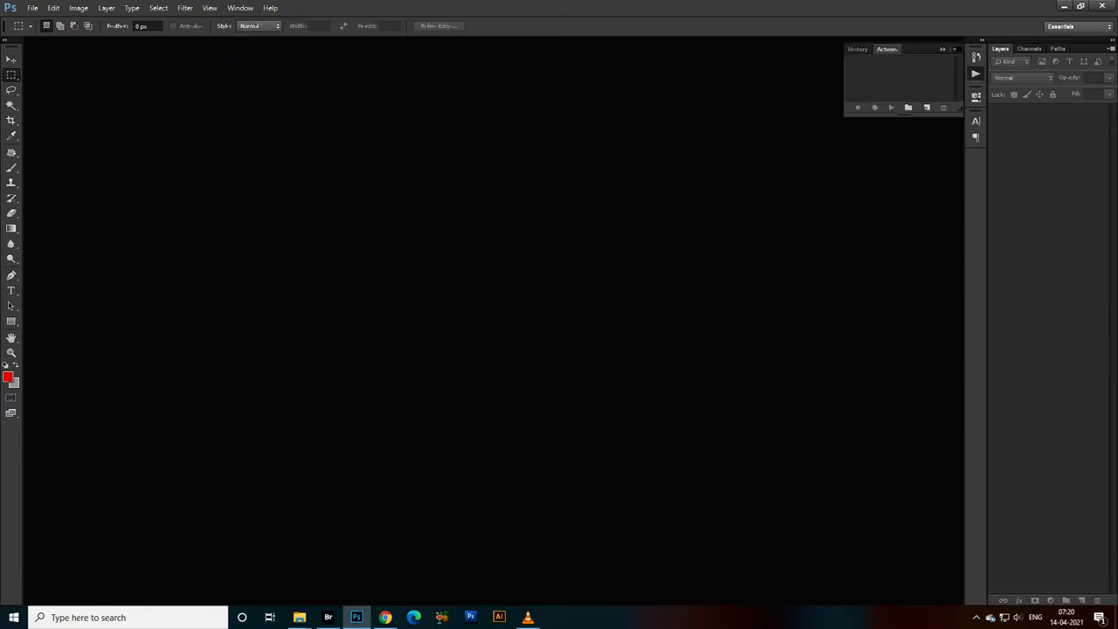
left_click(956, 49)
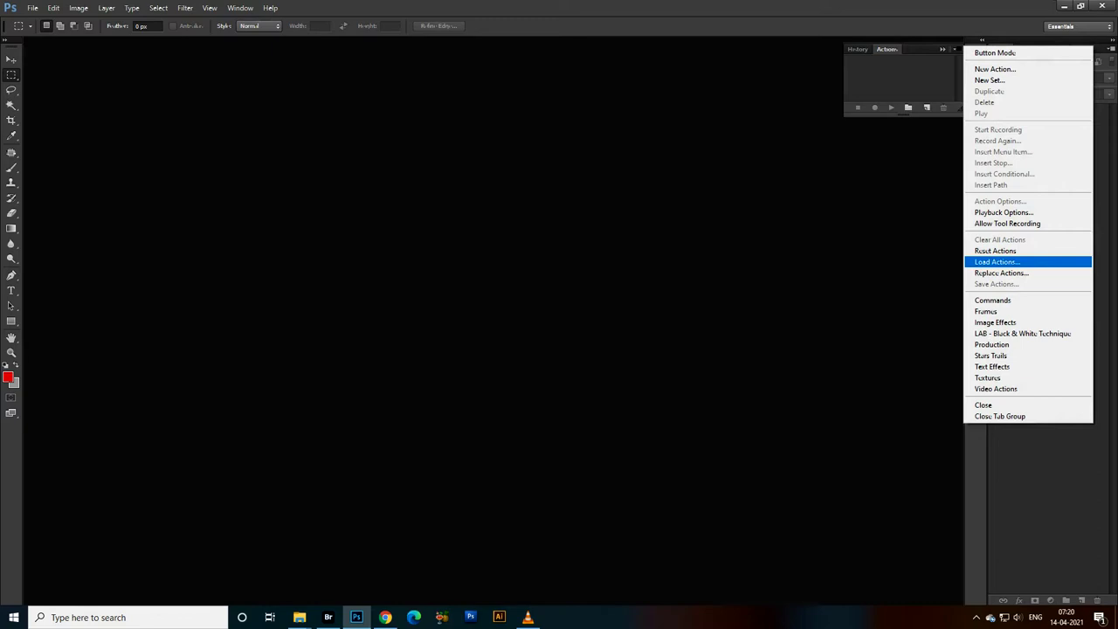
- Load Paint Pro 3 from PAINTING ACTIONS > Paint.Pro.3-29092018 > GfXtra-Paint-Pro-3 and expand the set
left_click(997, 261)
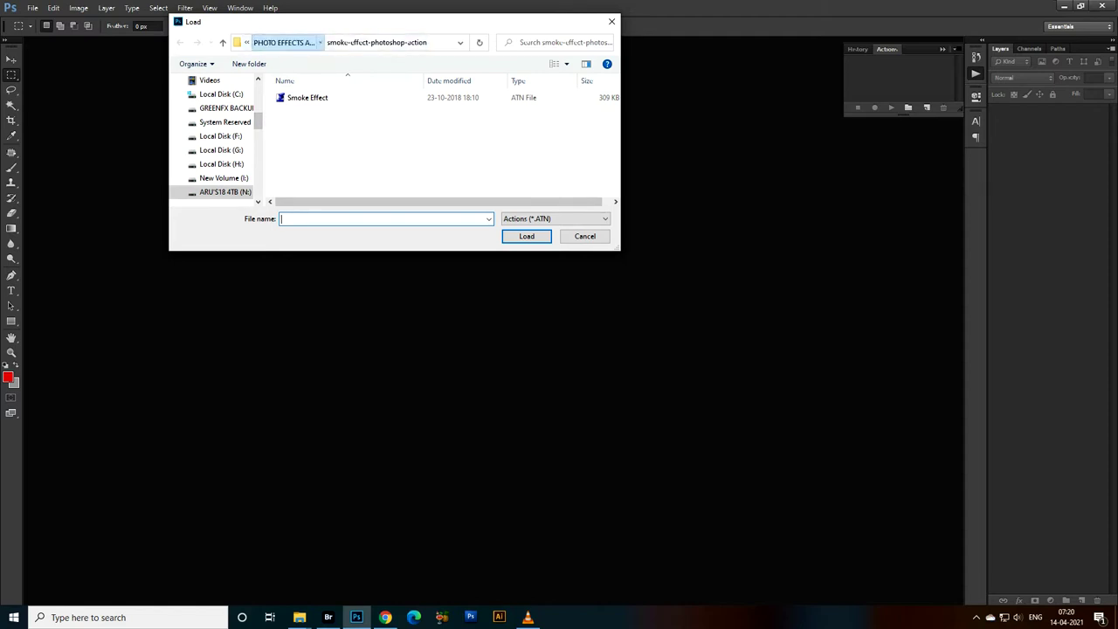
left_click(283, 42)
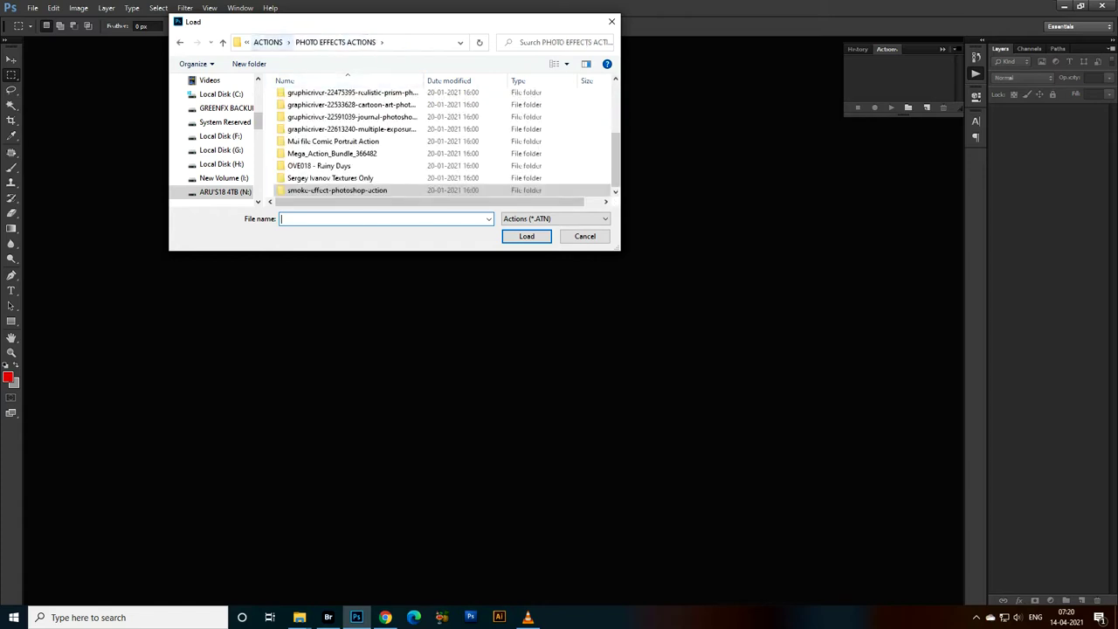
left_click(267, 42)
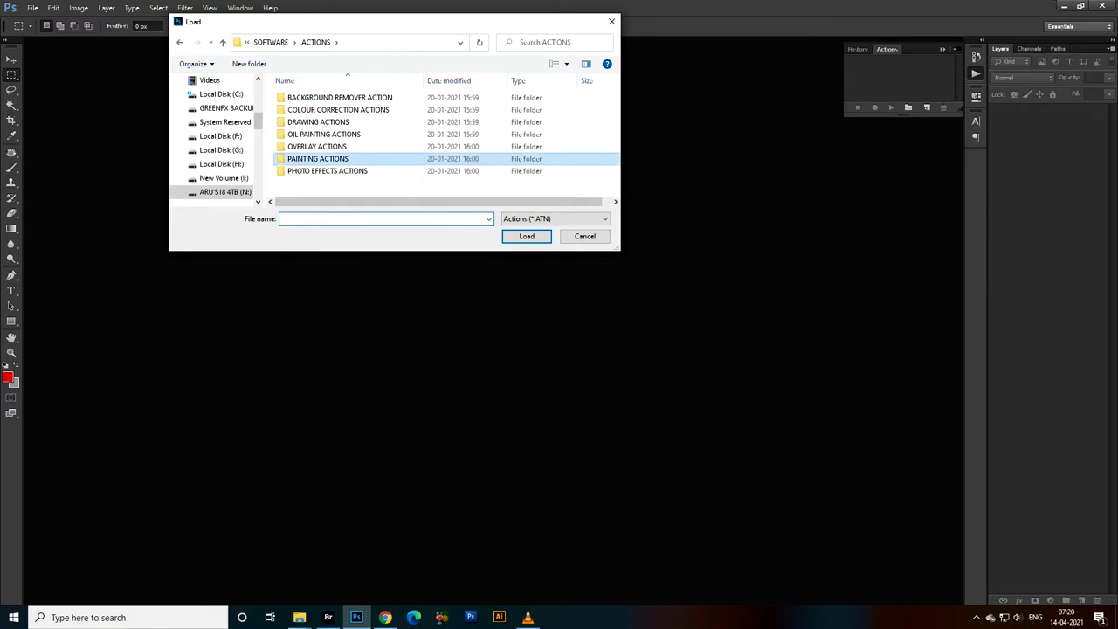
double_click(317, 158)
scroll(350, 162, "down", 3)
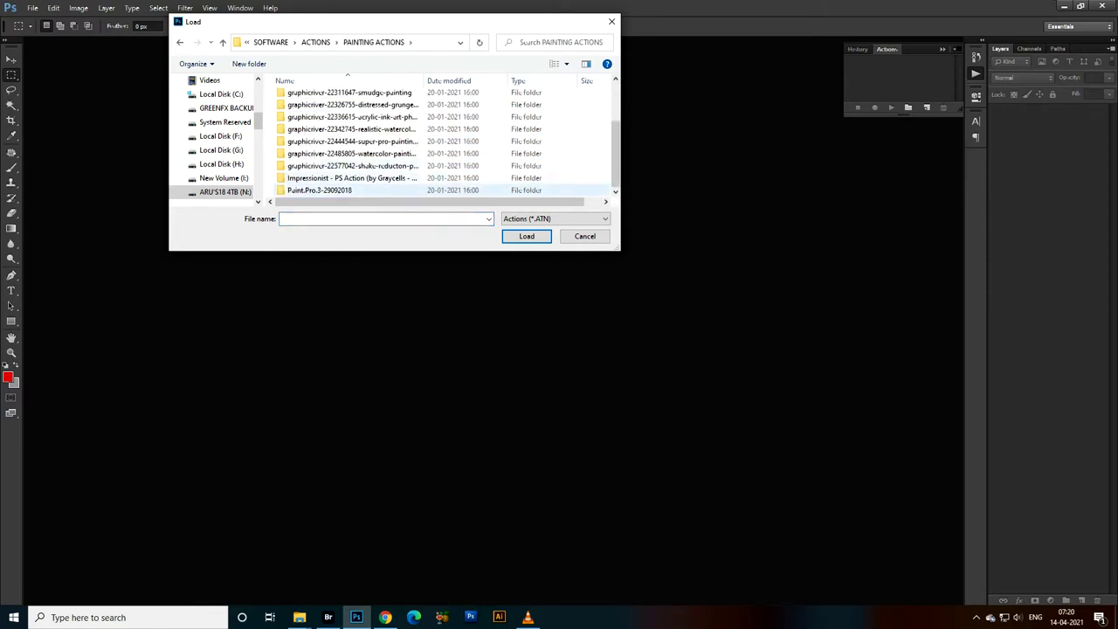
double_click(319, 190)
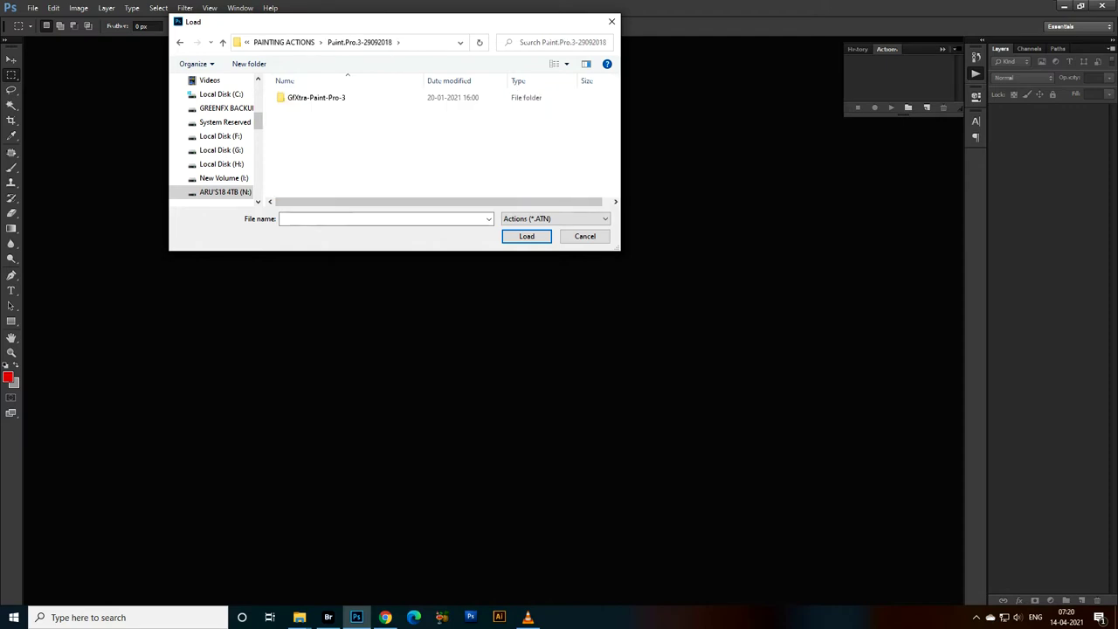
double_click(316, 97)
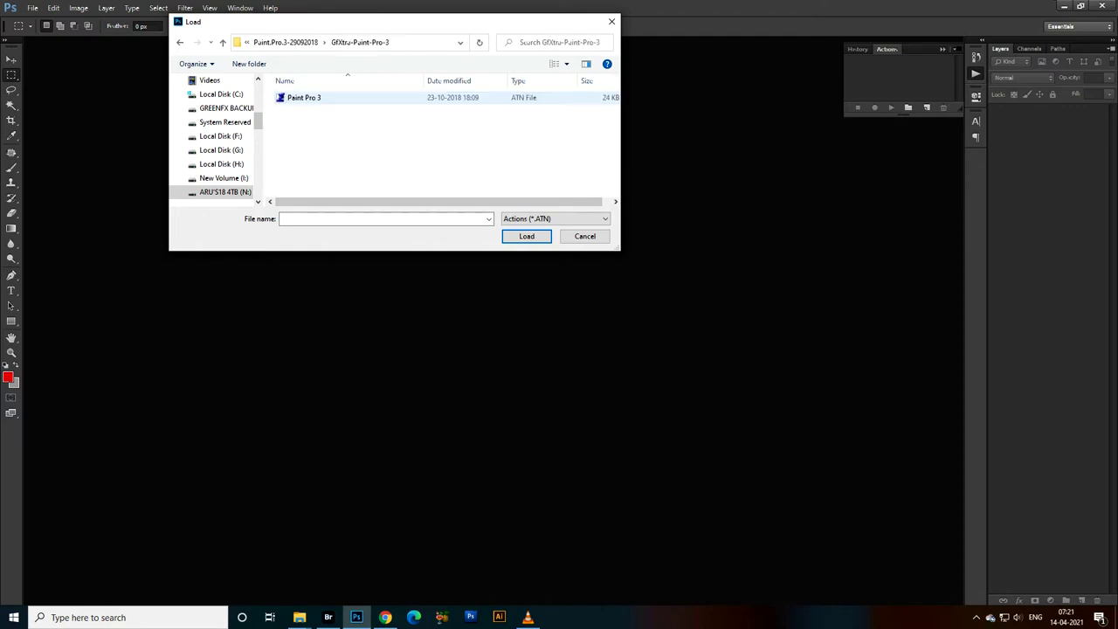
left_click(304, 97)
left_click(527, 236)
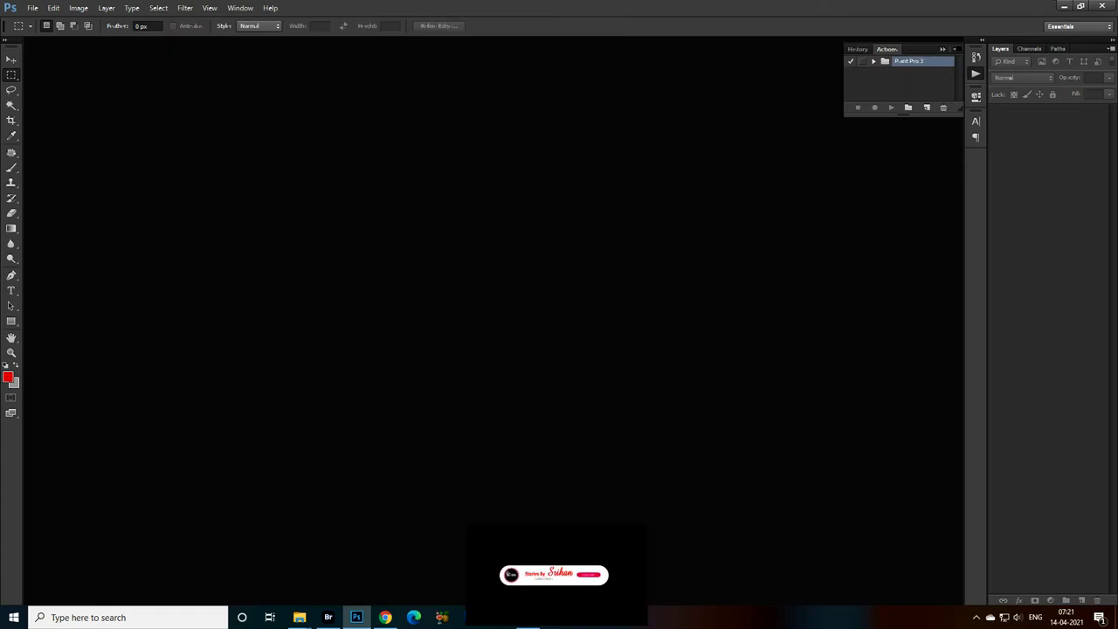
left_click(873, 61)
- Drag the _RK_1264 copy photo from Documents onto the Photoshop canvas to open it
left_click(873, 61)
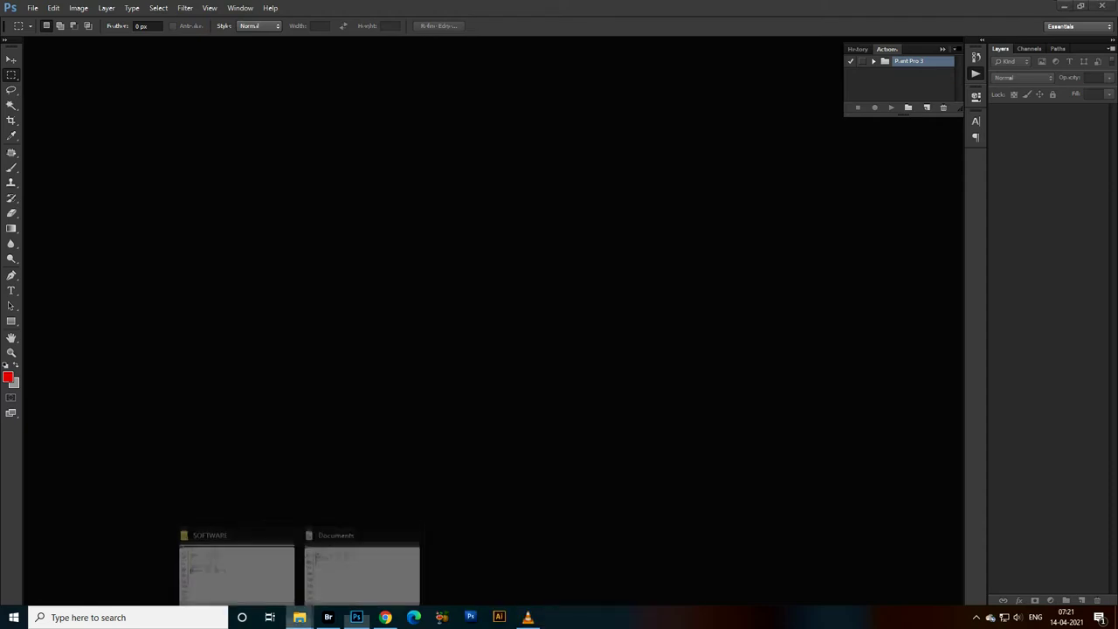
mouse_move(298, 617)
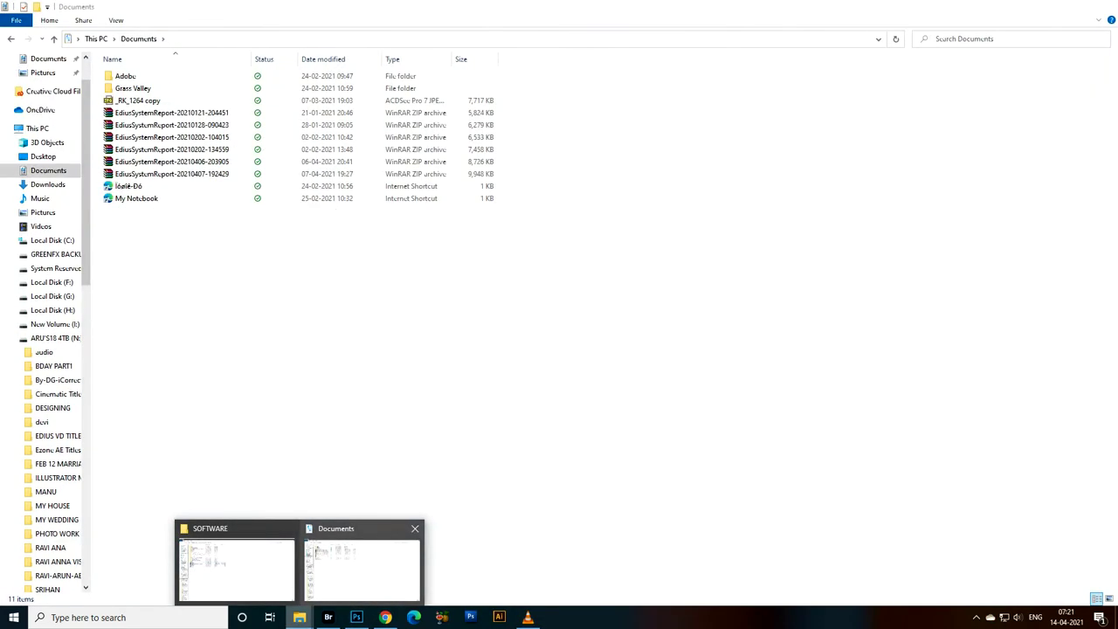
left_click(361, 567)
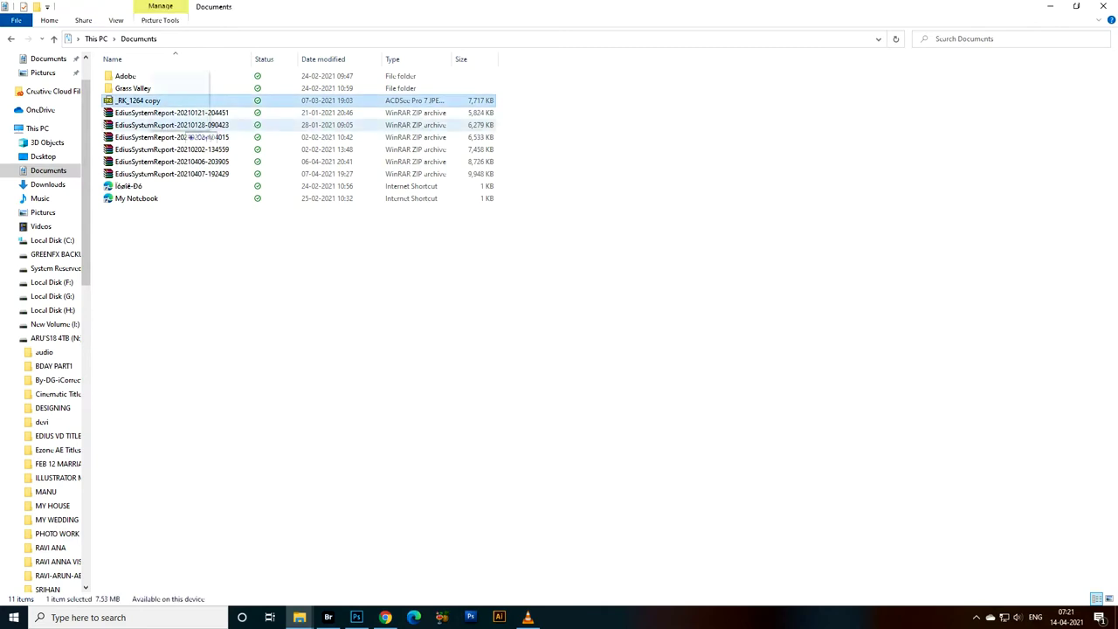
left_click_drag(200, 137, 432, 397)
mouse_move(175, 100)
left_mouse_down()
mouse_move(375, 601)
mouse_move(519, 597)
mouse_move(345, 601)
left_mouse_up()
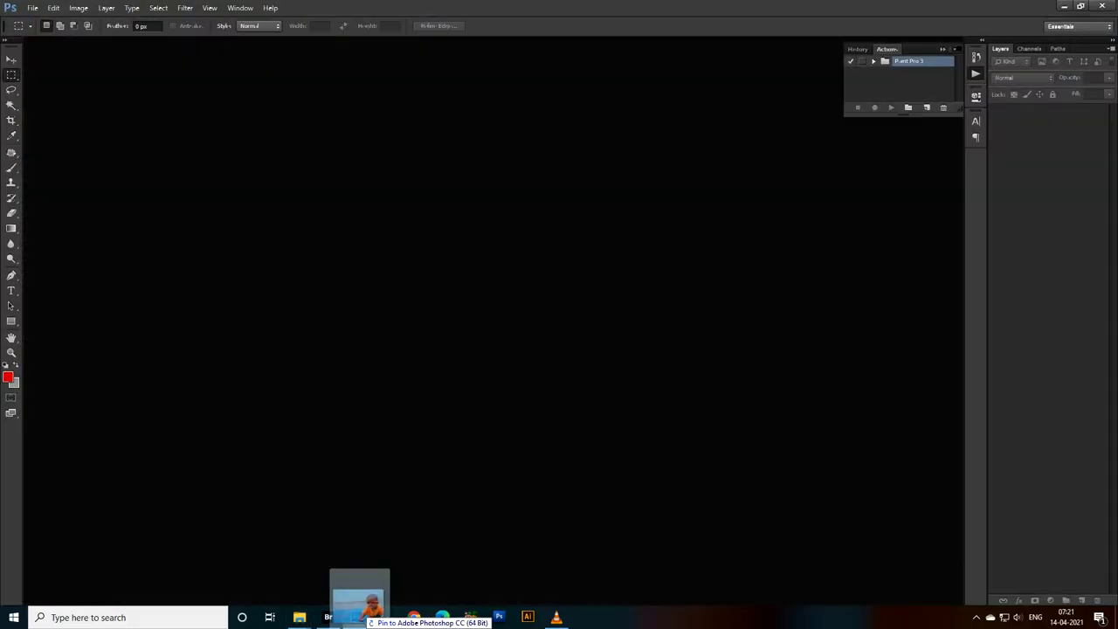
left_click_drag(345, 601, 472, 335)
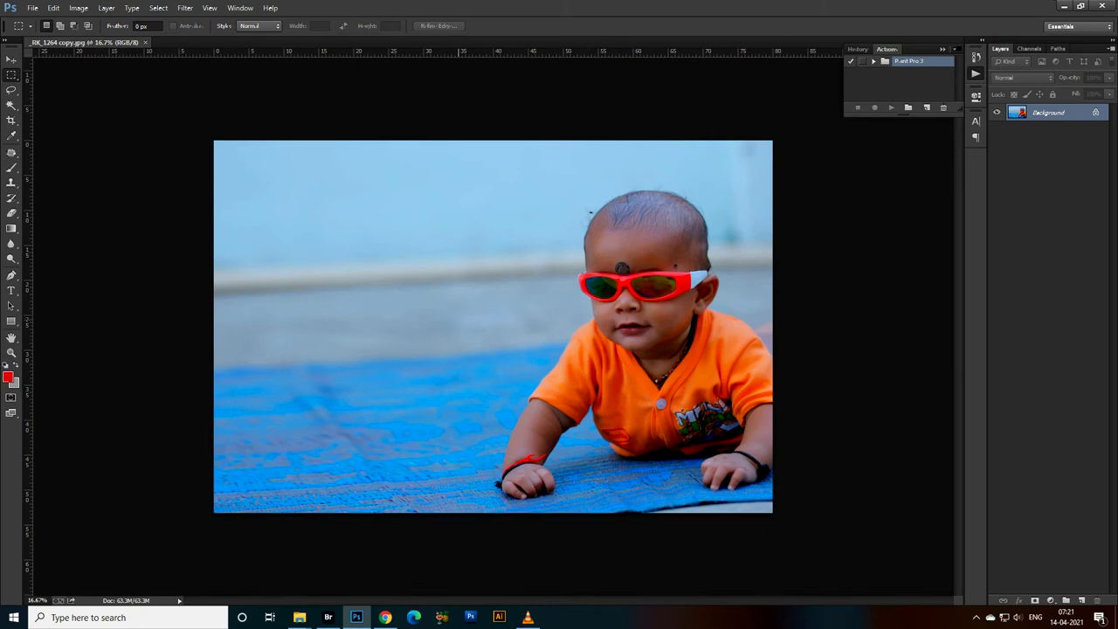
- Select the Move tool, zoom to 66.7%, and expand the Paint Pro 3 set's three actions
key("v")
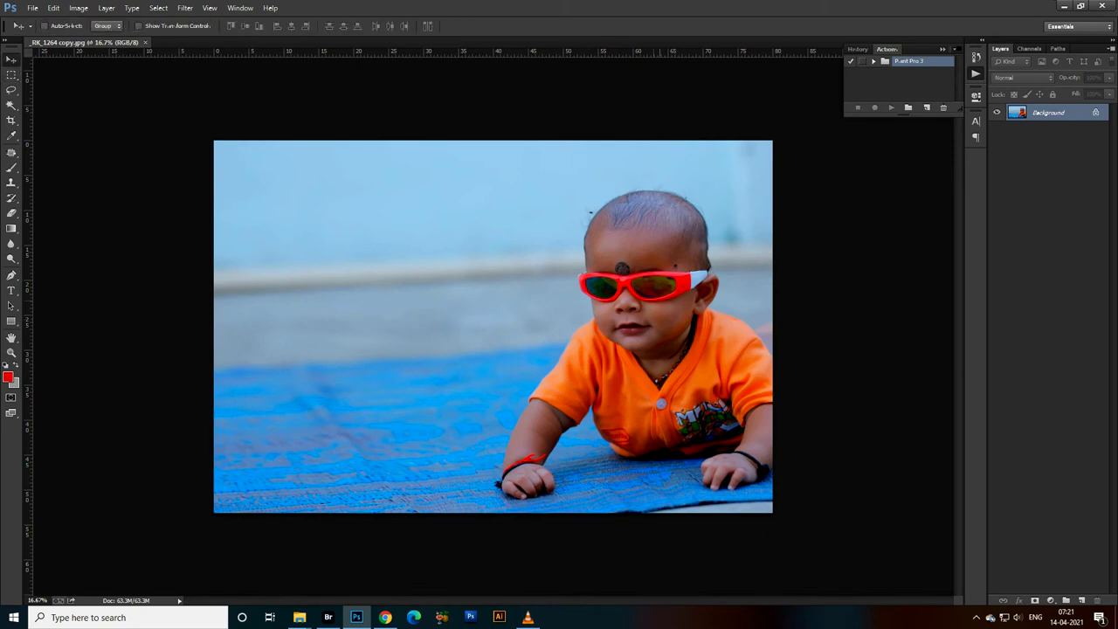
scroll(681, 332, "up", 1)
scroll(681, 331, "up", 1)
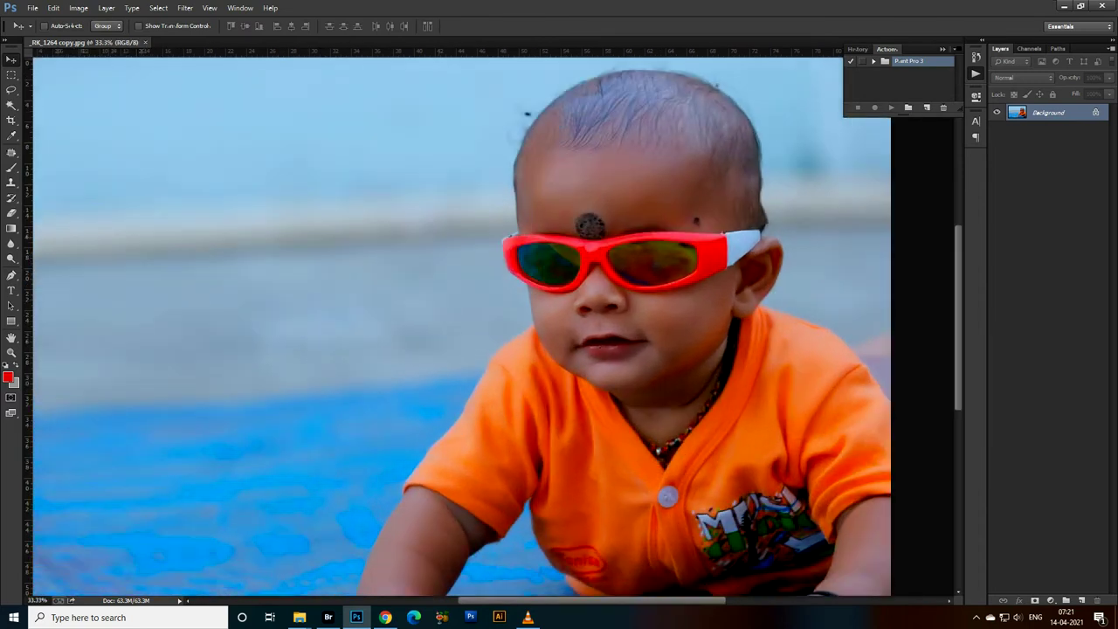
scroll(577, 350, "up", 1)
scroll(655, 320, "up", 1)
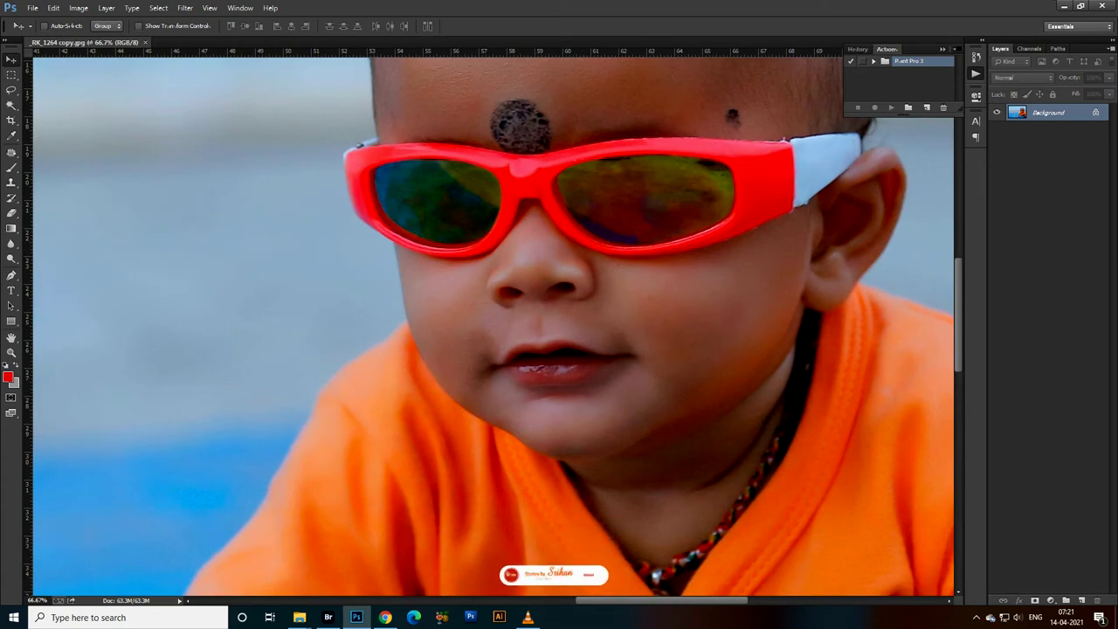
left_click(874, 61)
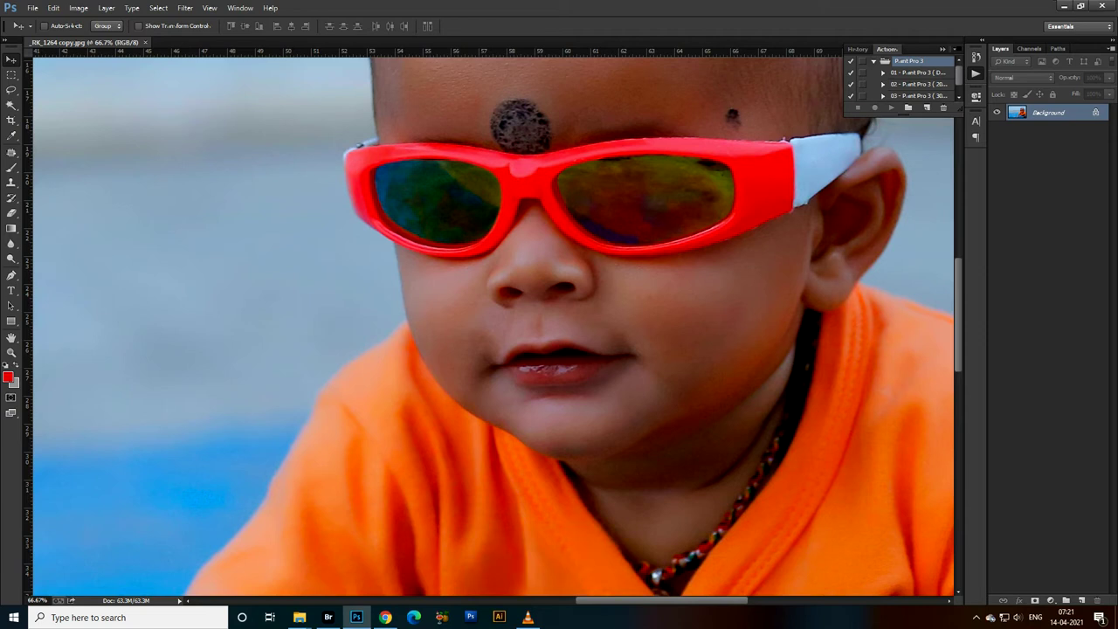
- Play the '01 - Paint Pro 3' action, adding a Paint Pro 3 layer with Reduce Noise filter
left_click(883, 72)
left_click(874, 61)
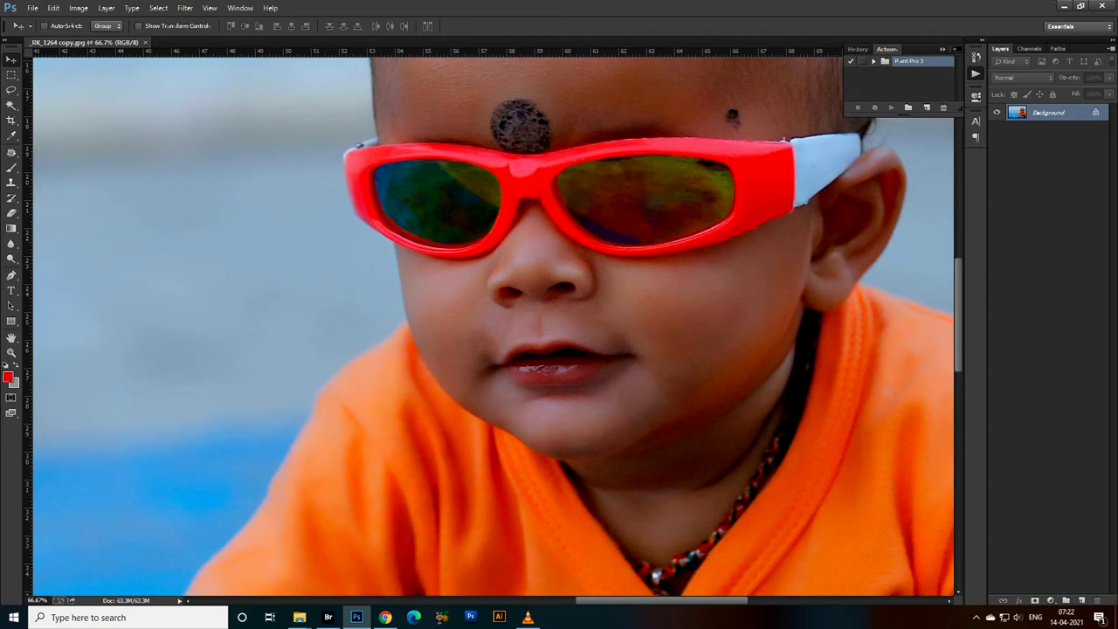
left_click(874, 61)
left_click(873, 61)
left_click(874, 62)
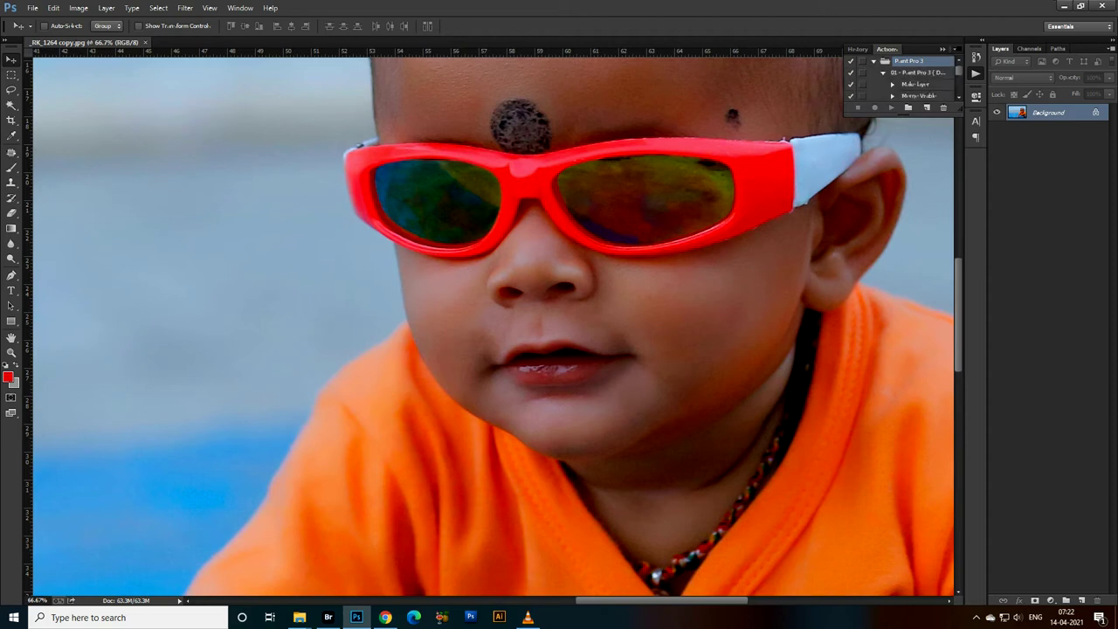
left_click(917, 73)
left_click(891, 106)
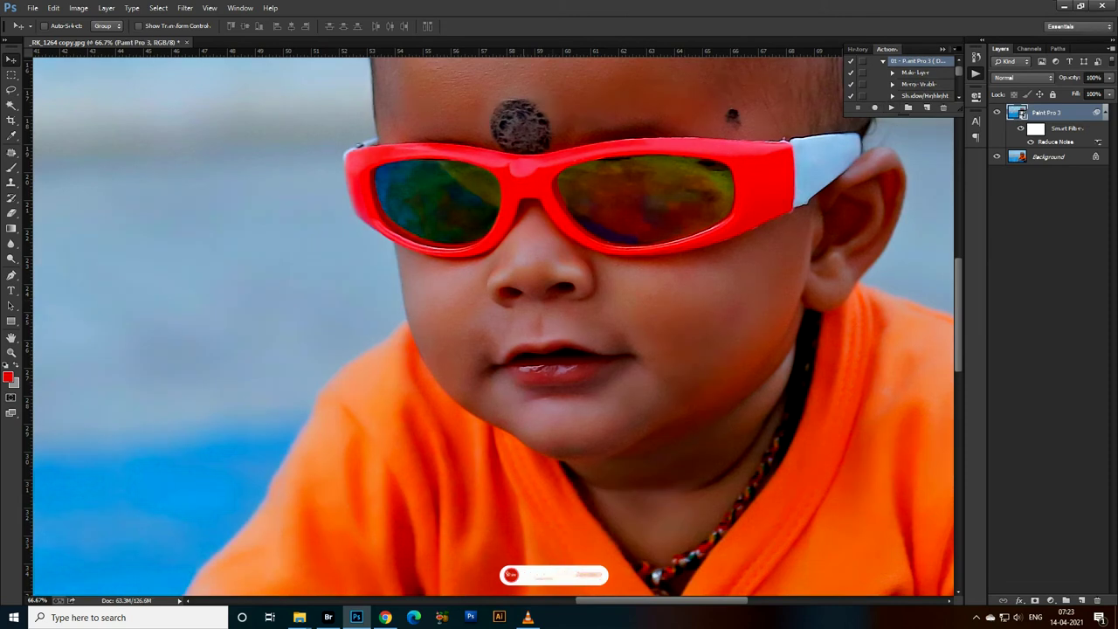
- Zoom to 100% on the baby's lips to check the painting, then back to 66.7%
key("ctrl+plus")
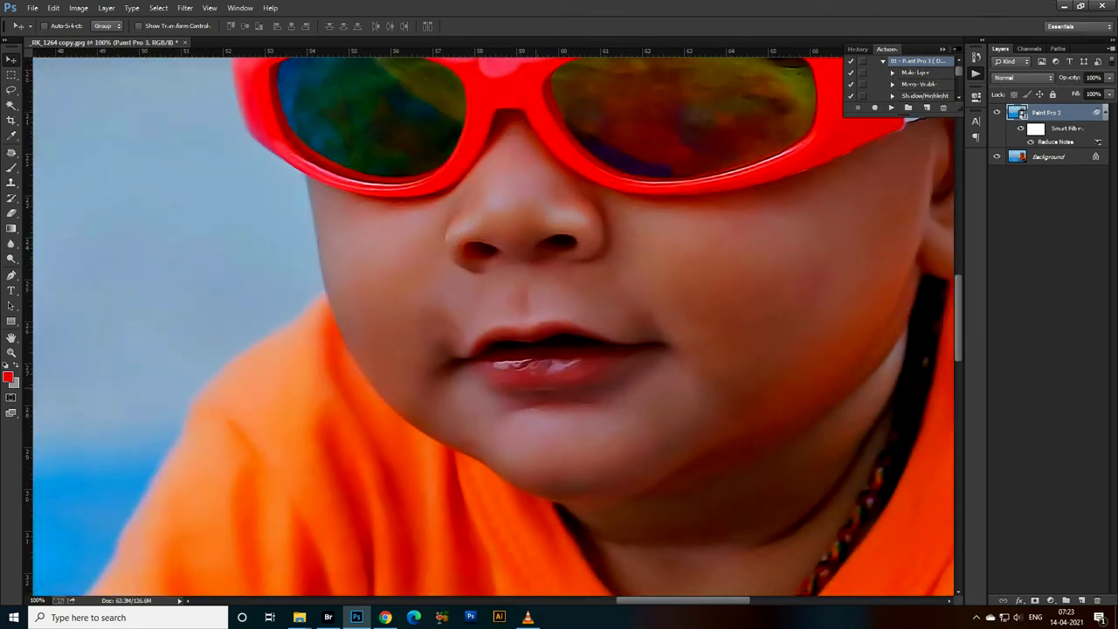
key("ctrl+minus")
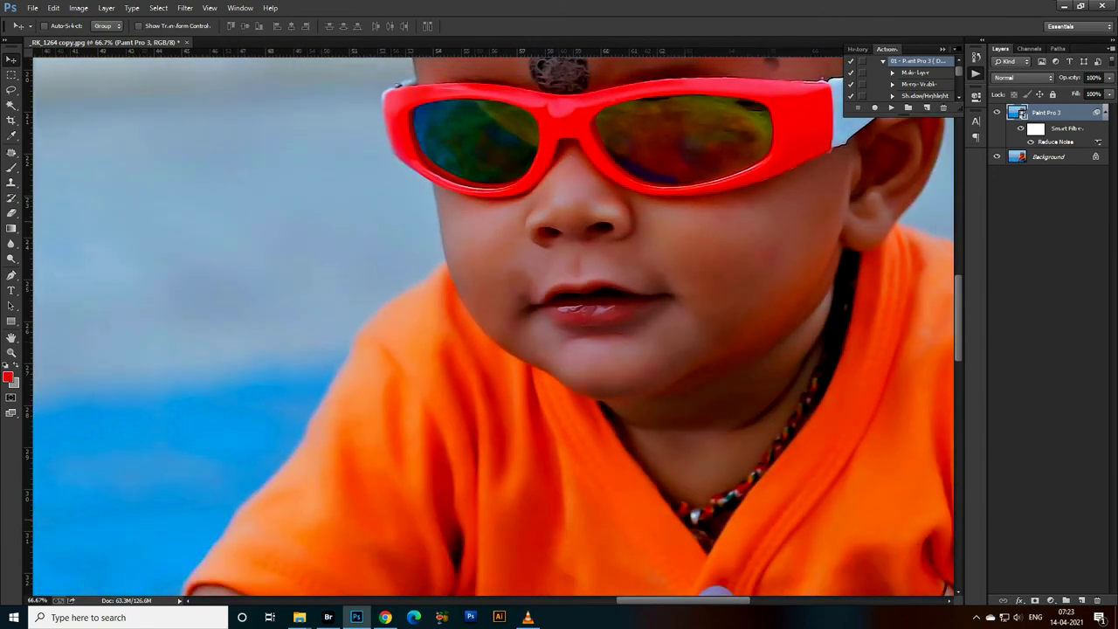
scroll(494, 324, "up", 3)
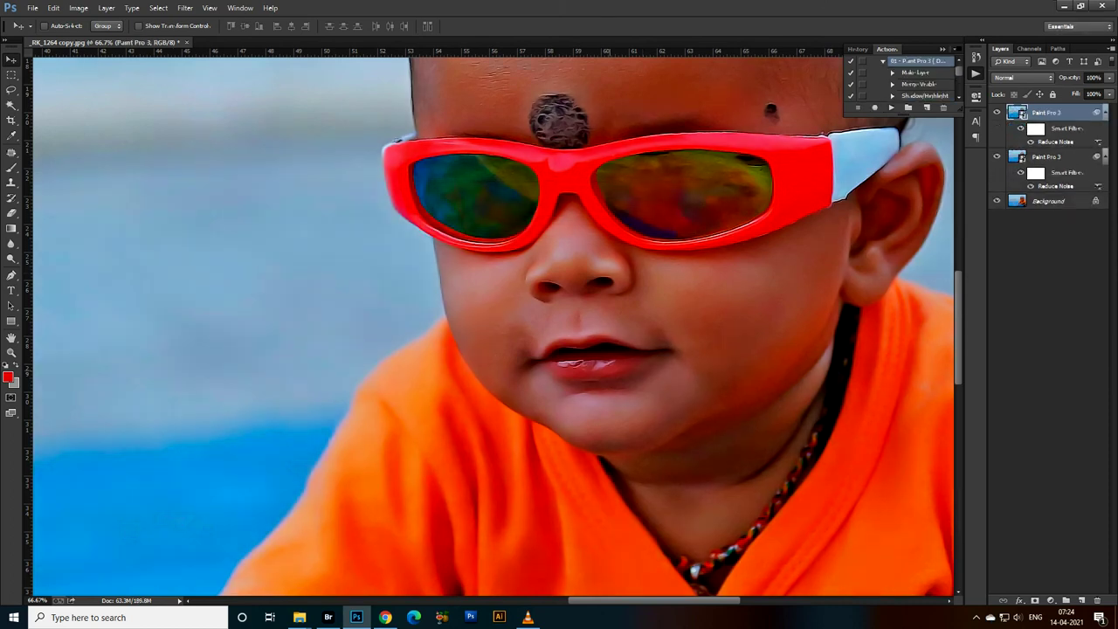
key("ctrl+plus")
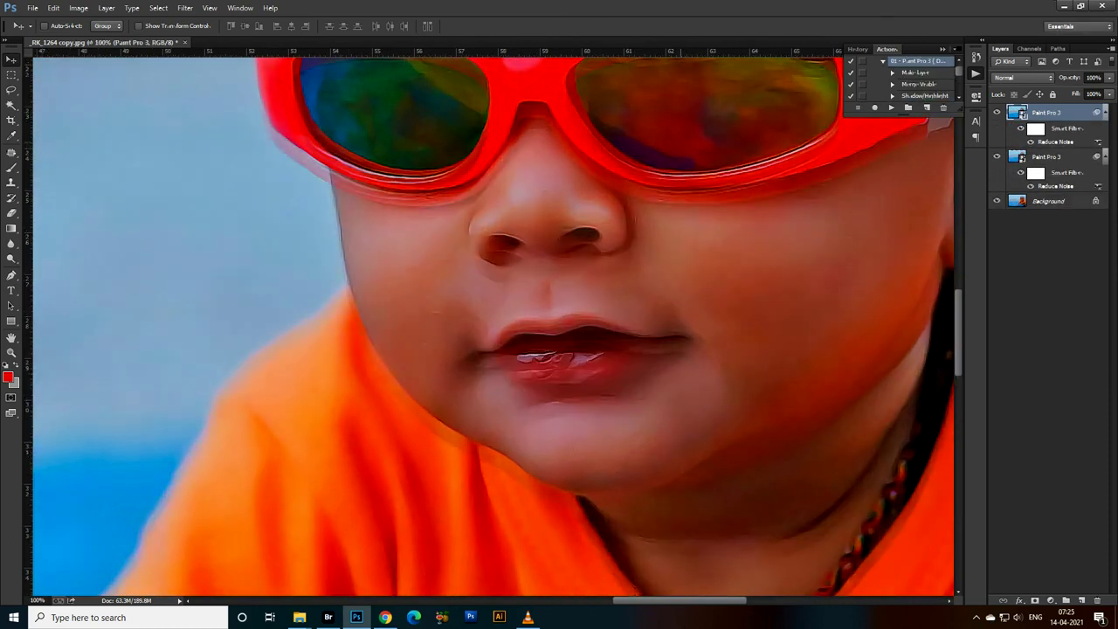
scroll(493, 324, "up", 5)
scroll(494, 324, "up", 2)
scroll(493, 323, "up", 4)
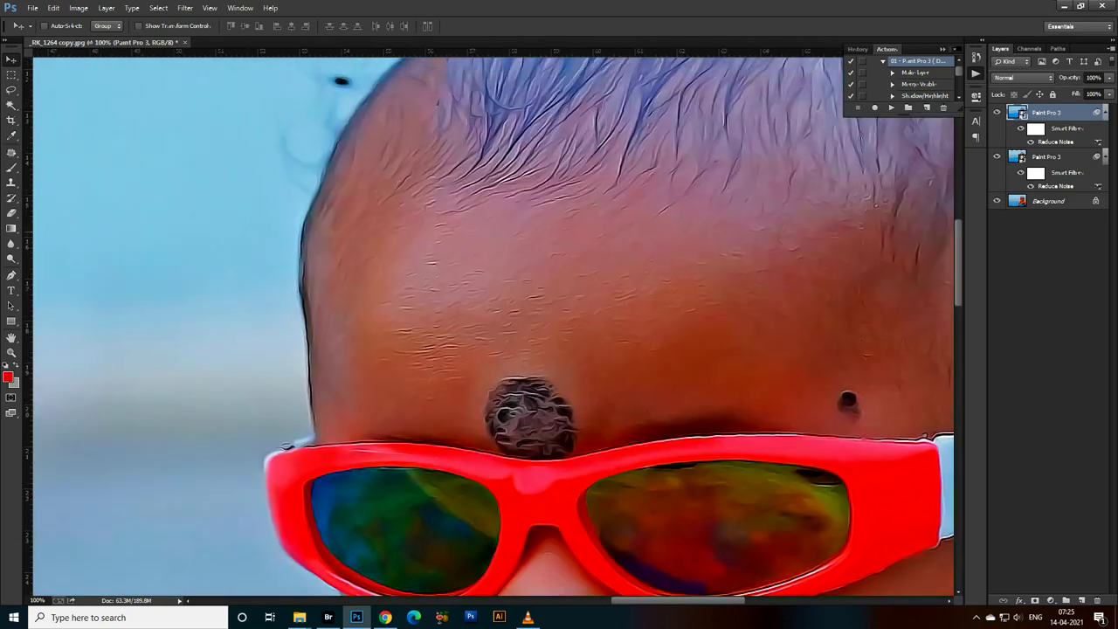
key("ctrl+minus")
key("ctrl+minus")
key("ctrl+minus")
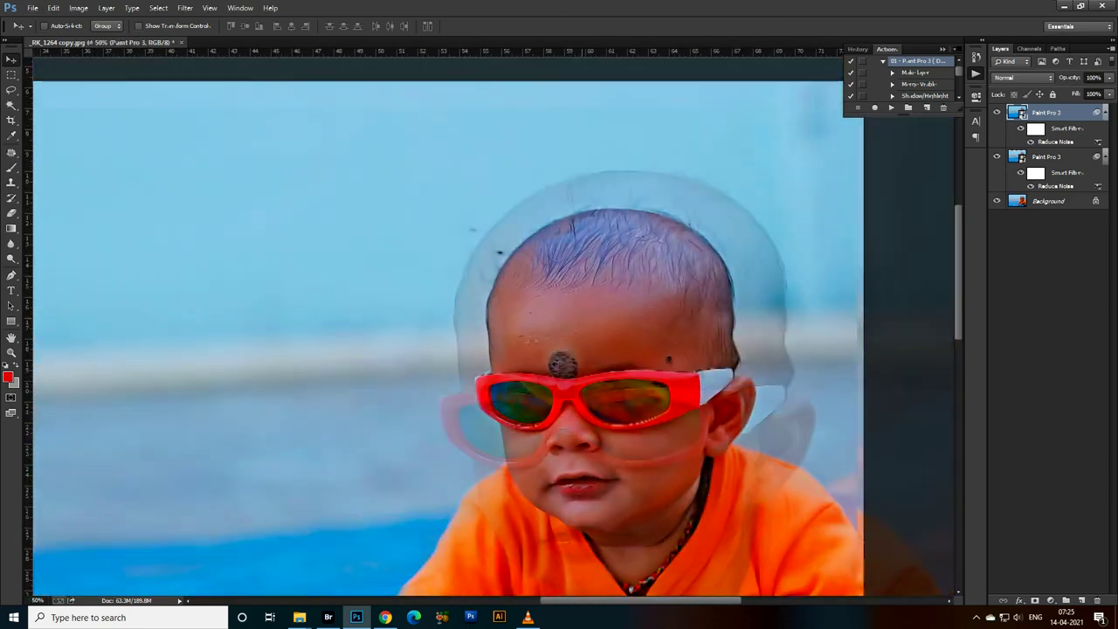
key("ctrl+minus")
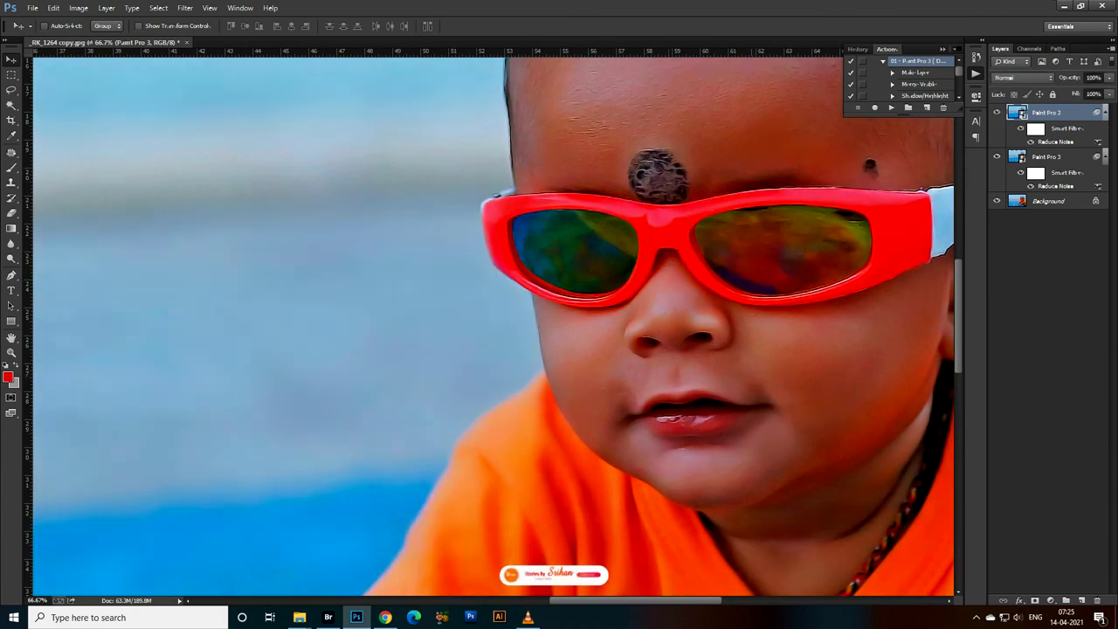
key("ctrl+minus")
key("ctrl+minus")
key("ctrl+minus")
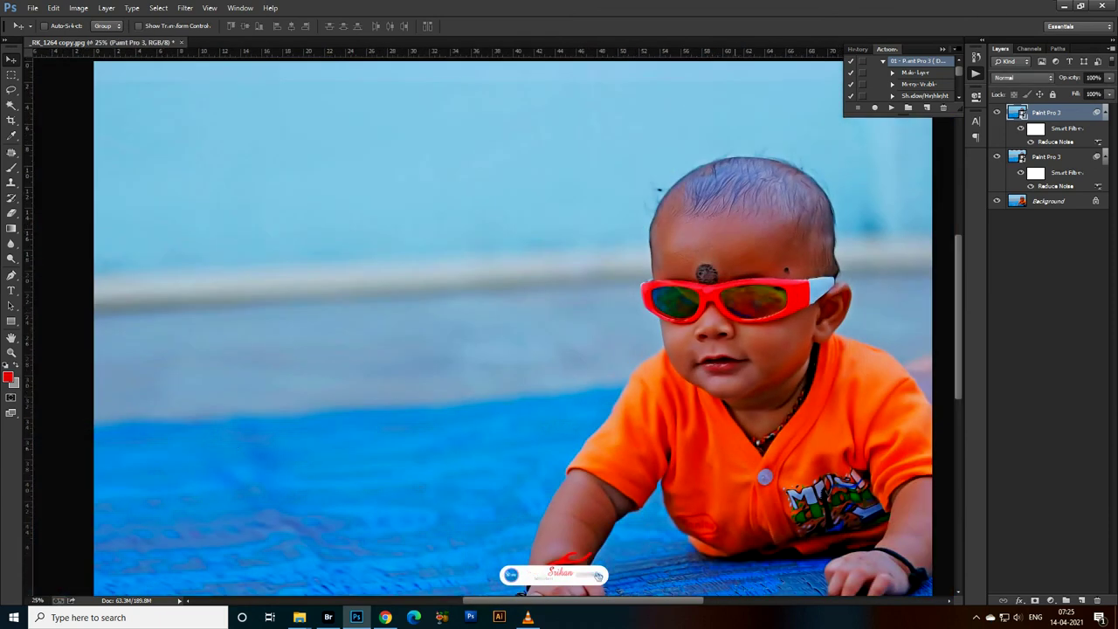
key("ctrl+minus")
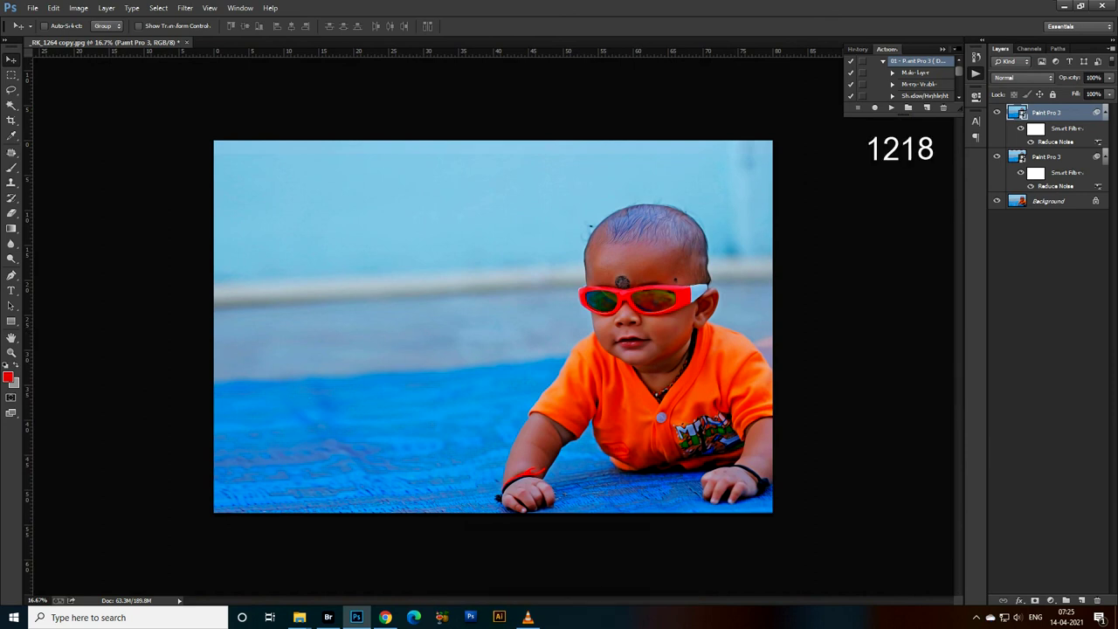
scroll(904, 78, "up", 1)
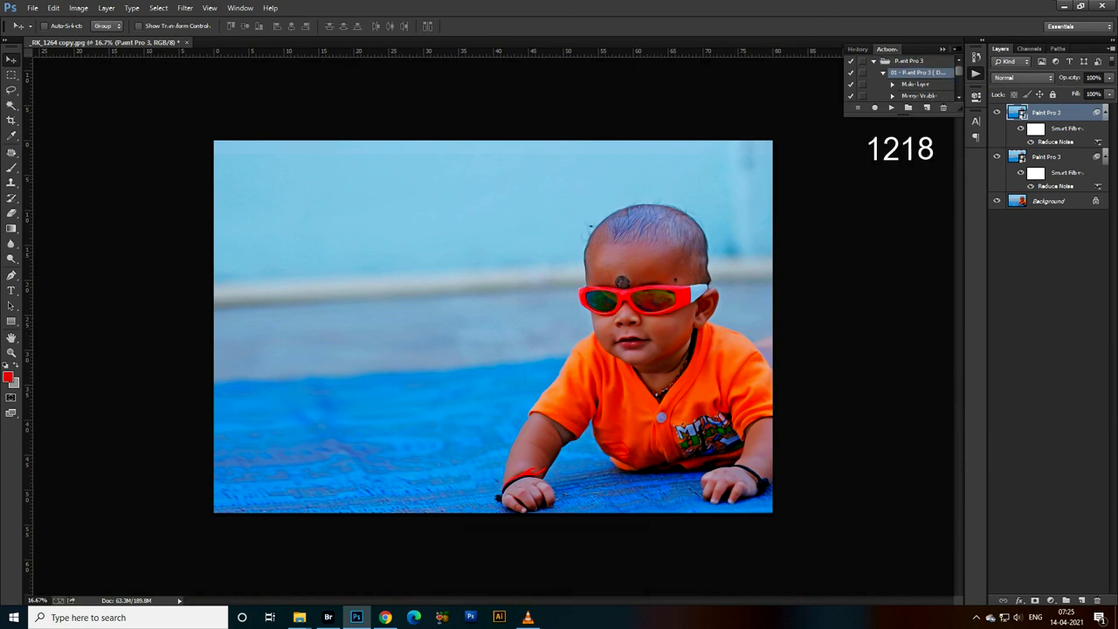